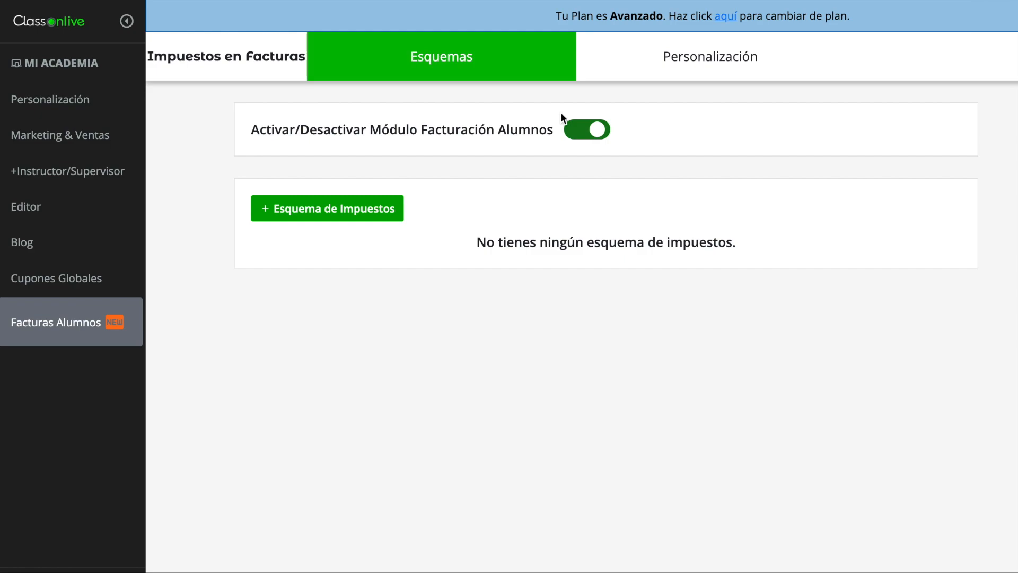
# Review the invoice customization: the billing data form with its additional information field, and the invoice header
pyautogui.click(708, 68)
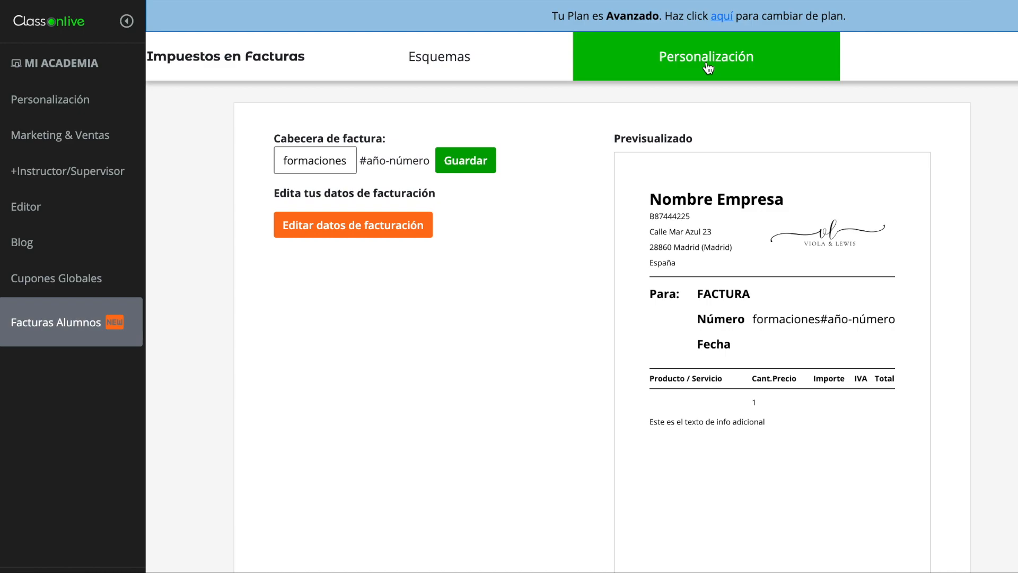
pyautogui.click(398, 233)
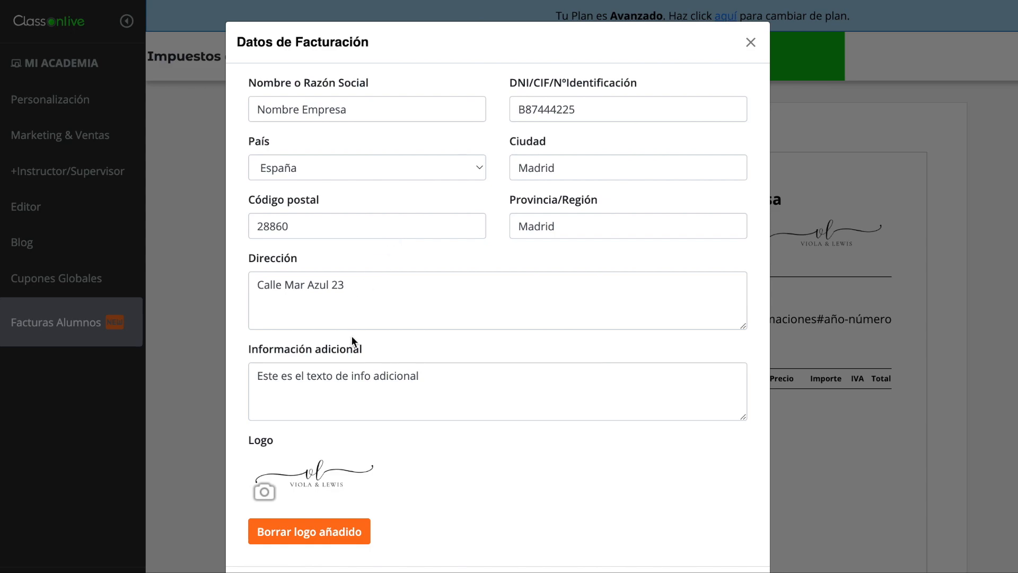
pyautogui.moveTo(384, 355); pyautogui.dragTo(237, 351)
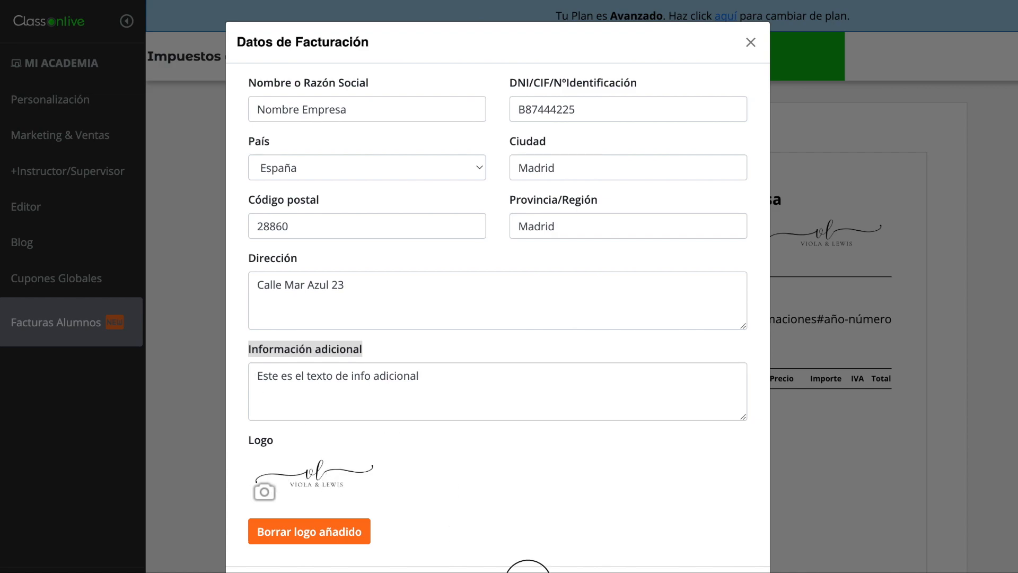
pyautogui.click(528, 566)
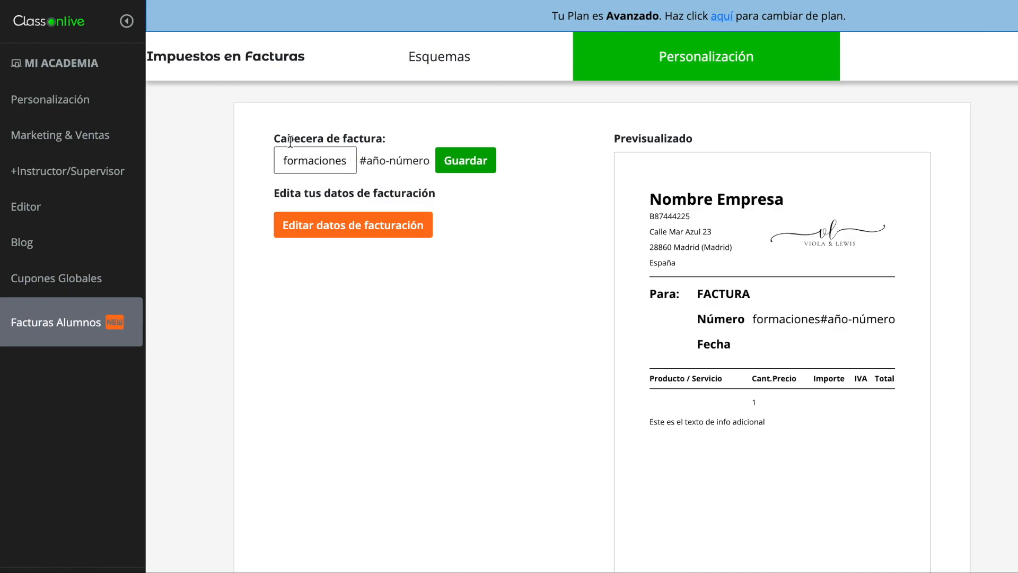
pyautogui.moveTo(273, 137); pyautogui.dragTo(377, 136)
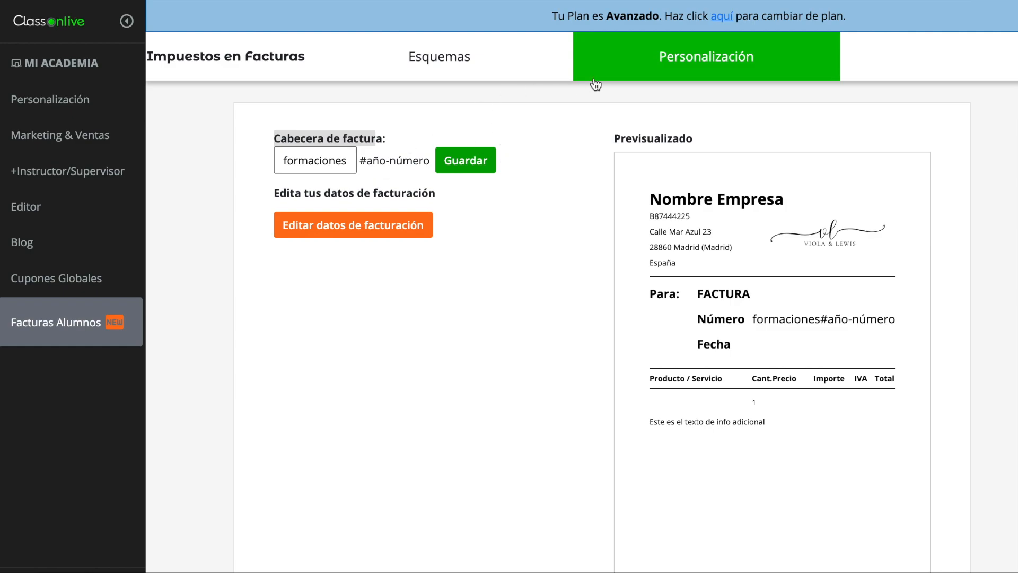
# Create a tax scheme named "esquema1" for the student invoices
pyautogui.click(489, 75)
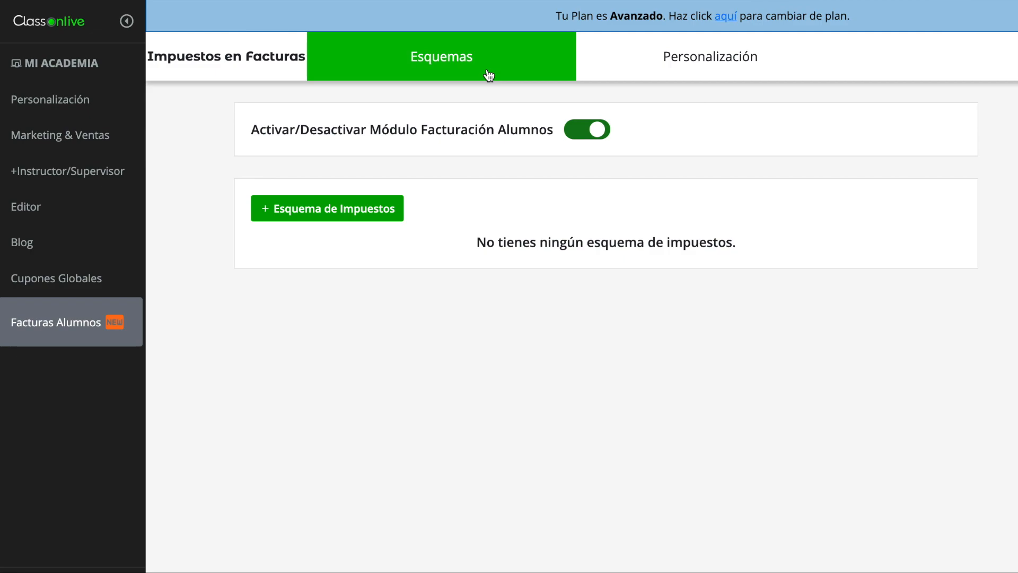
pyautogui.click(369, 209)
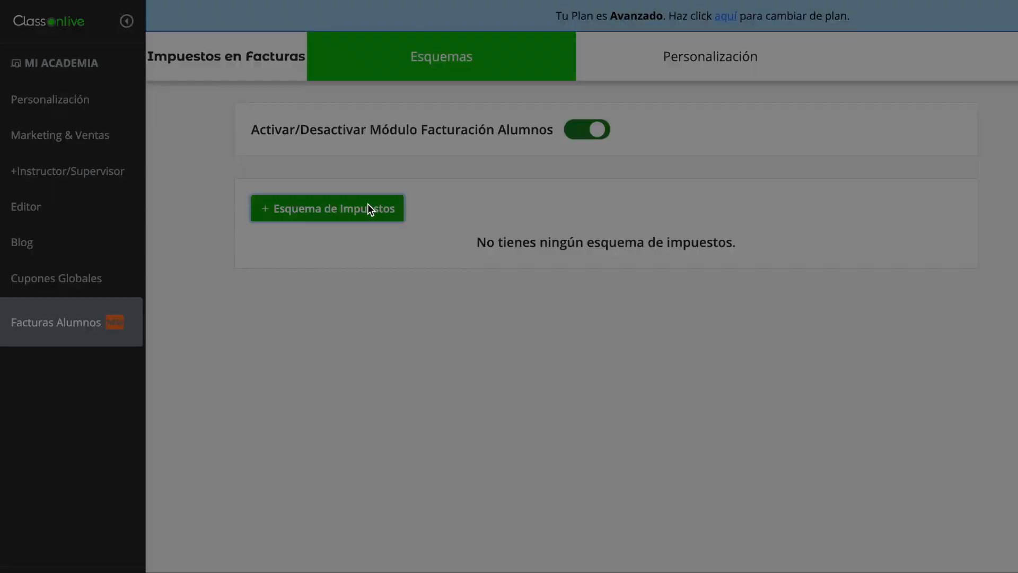
pyautogui.click(352, 90)
pyautogui.write('esqui')
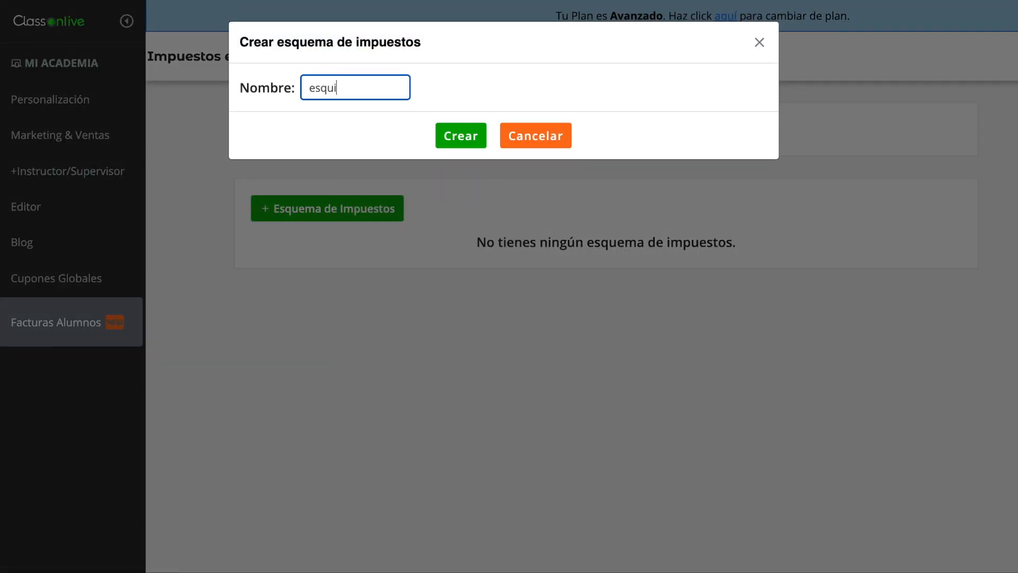
pyautogui.press('BackSpace')
pyautogui.write('ema1')
pyautogui.click(467, 137)
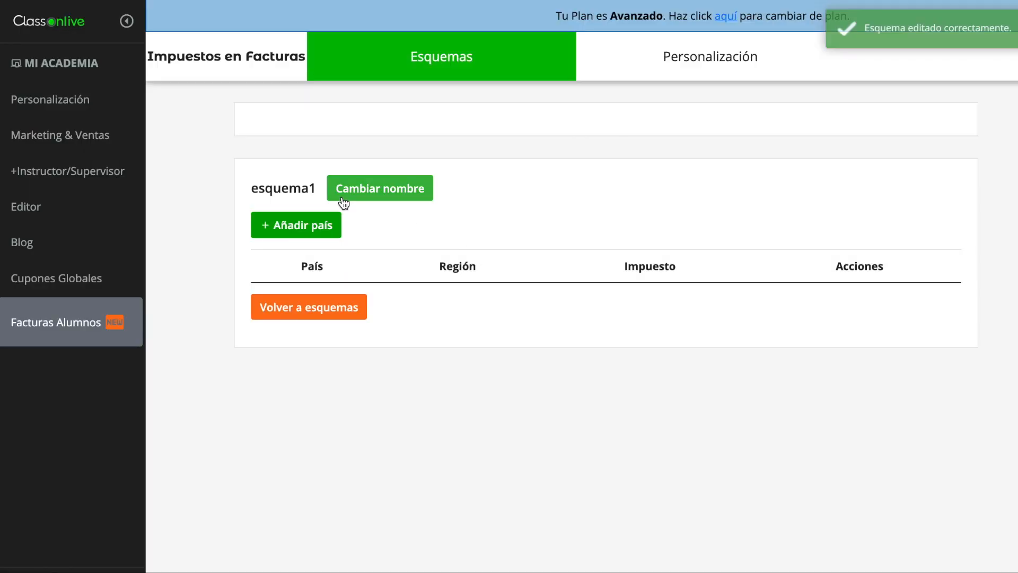
# Add España to the tax scheme esquema1 with a tax of 21%
pyautogui.click(316, 226)
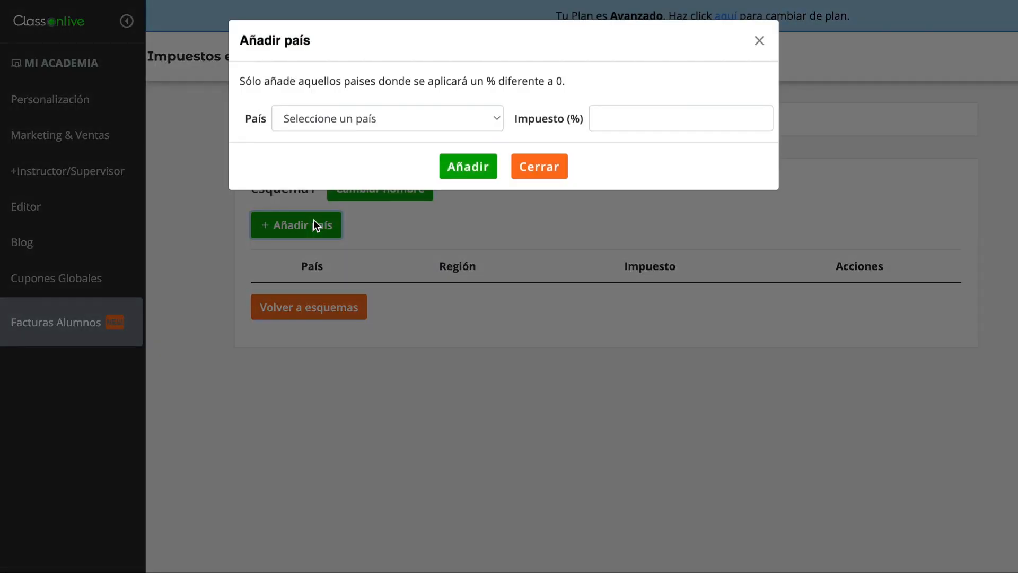
pyautogui.click(360, 124)
pyautogui.scroll(-5, 360, 128)
pyautogui.scroll(-8, 359, 124)
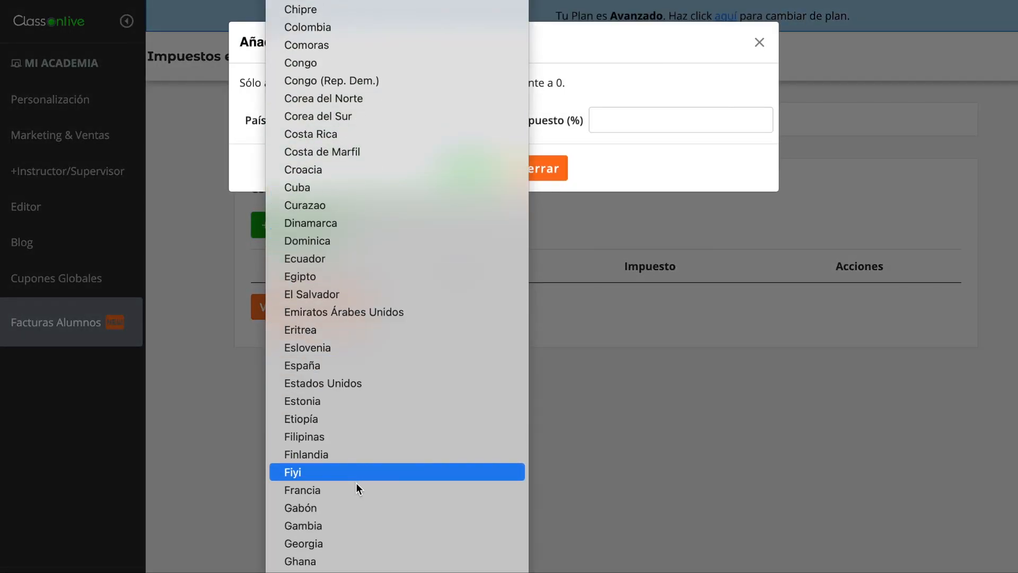
pyautogui.click(344, 365)
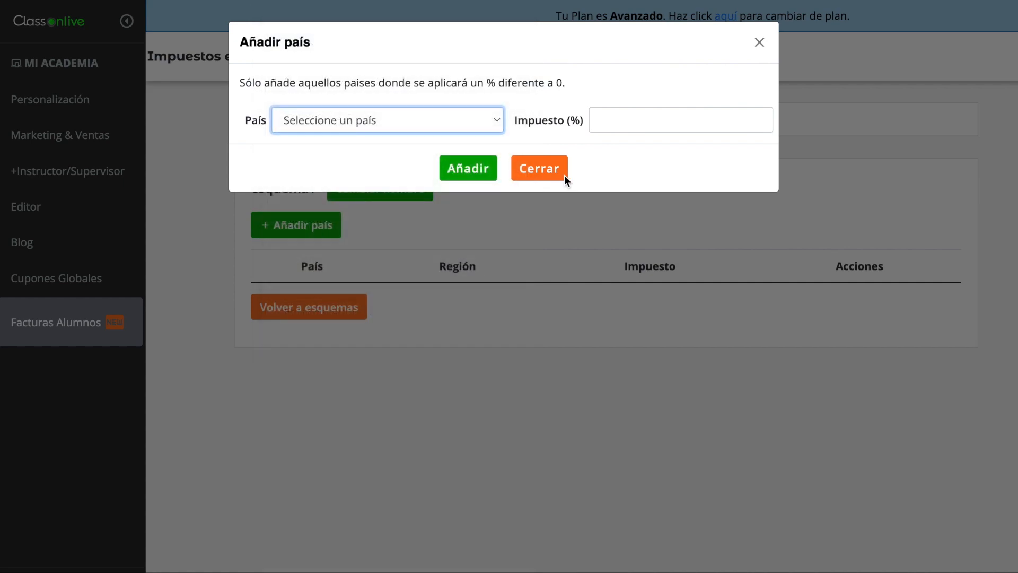
pyautogui.click(605, 120)
pyautogui.write('21')
pyautogui.click(479, 167)
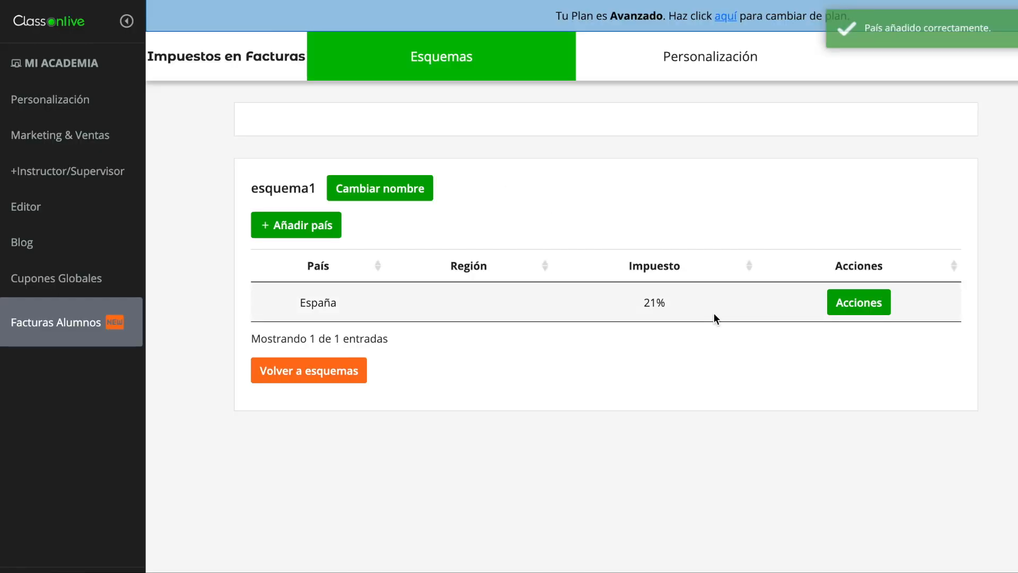
# Add a regional exception under España for Melilla with a tax of 0%
pyautogui.click(842, 303)
pyautogui.click(791, 307)
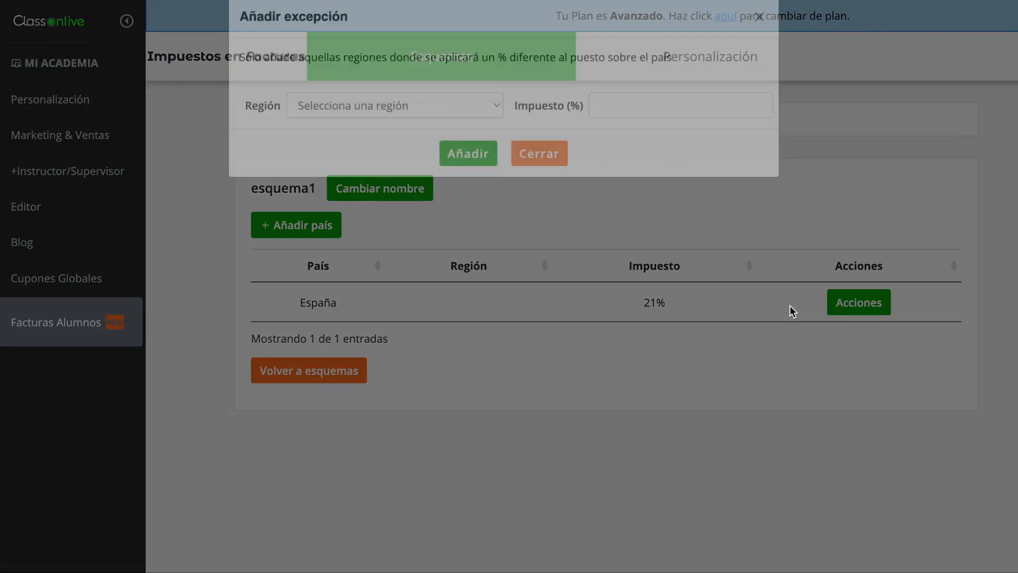
pyautogui.click(427, 129)
pyautogui.scroll(-5, 427, 127)
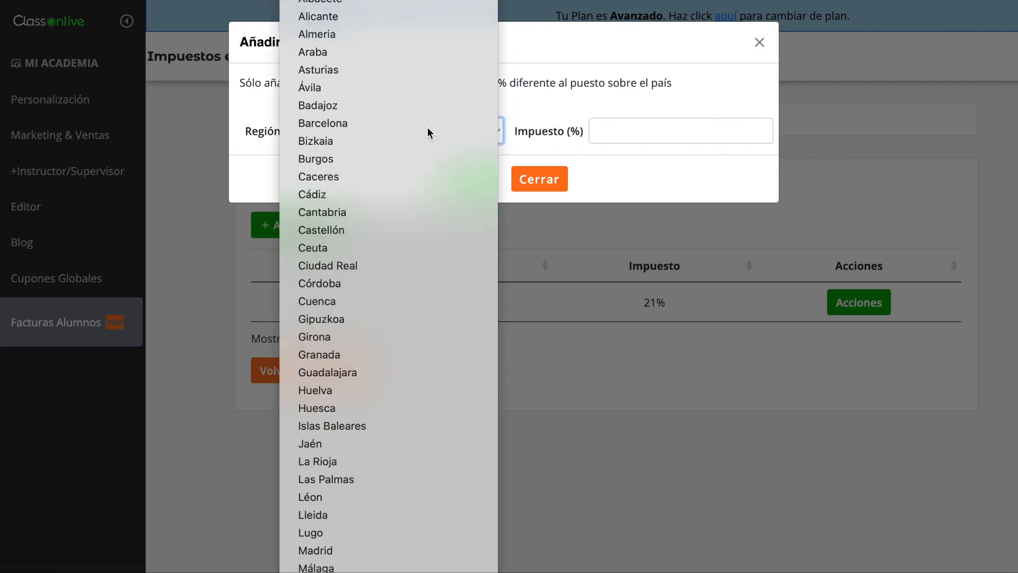
pyautogui.scroll(-3, 412, 454)
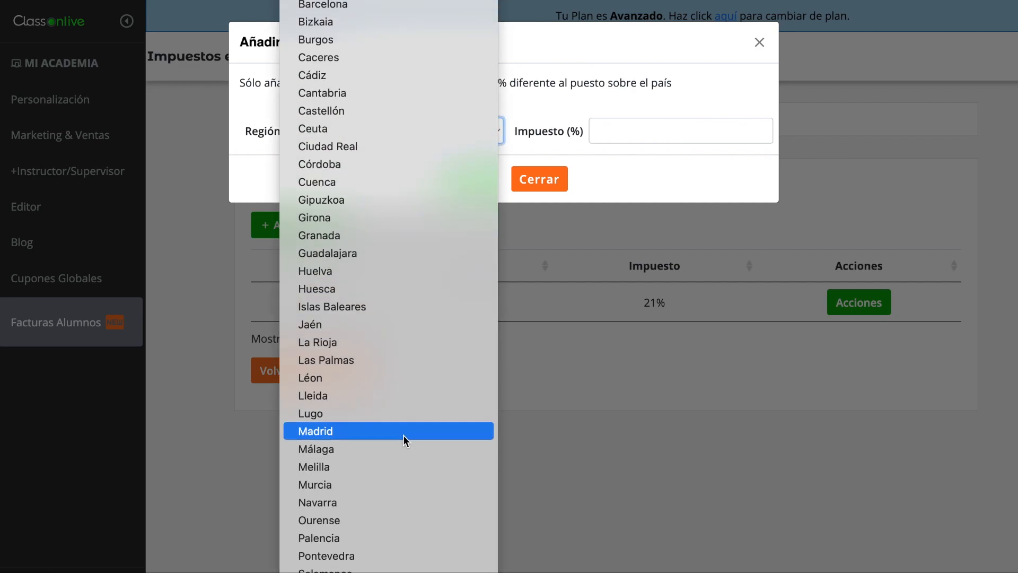
pyautogui.click(398, 465)
pyautogui.click(599, 130)
pyautogui.write('0')
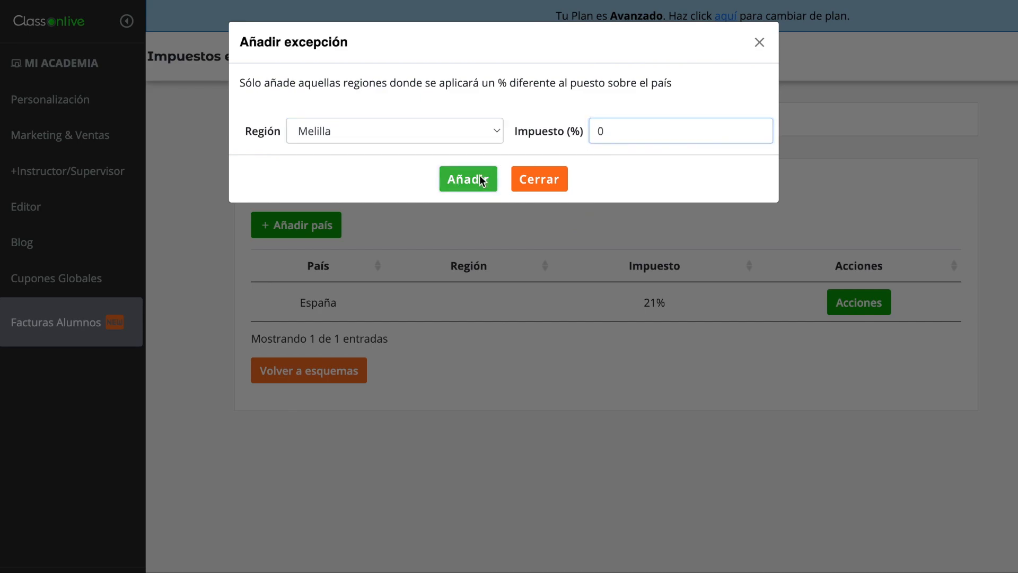
pyautogui.click(480, 177)
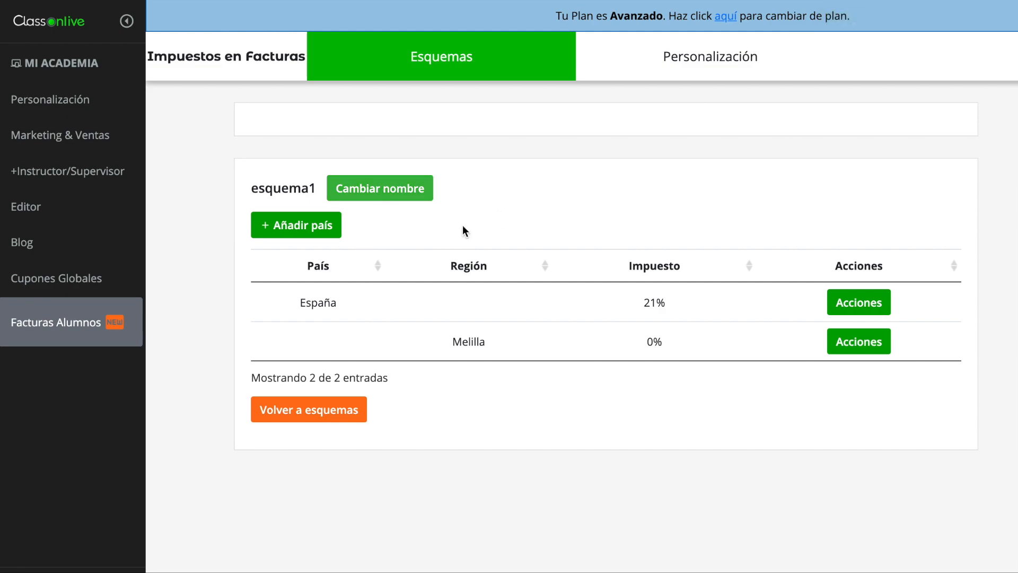
# Add a regional exception under España for Ceuta with a tax of 0%
pyautogui.click(842, 308)
pyautogui.click(739, 305)
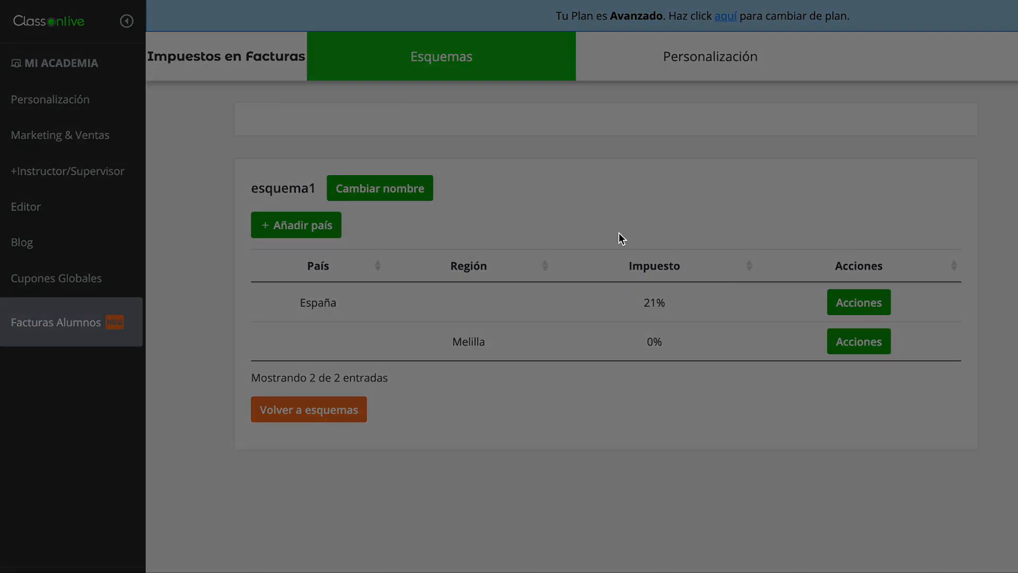
pyautogui.click(431, 132)
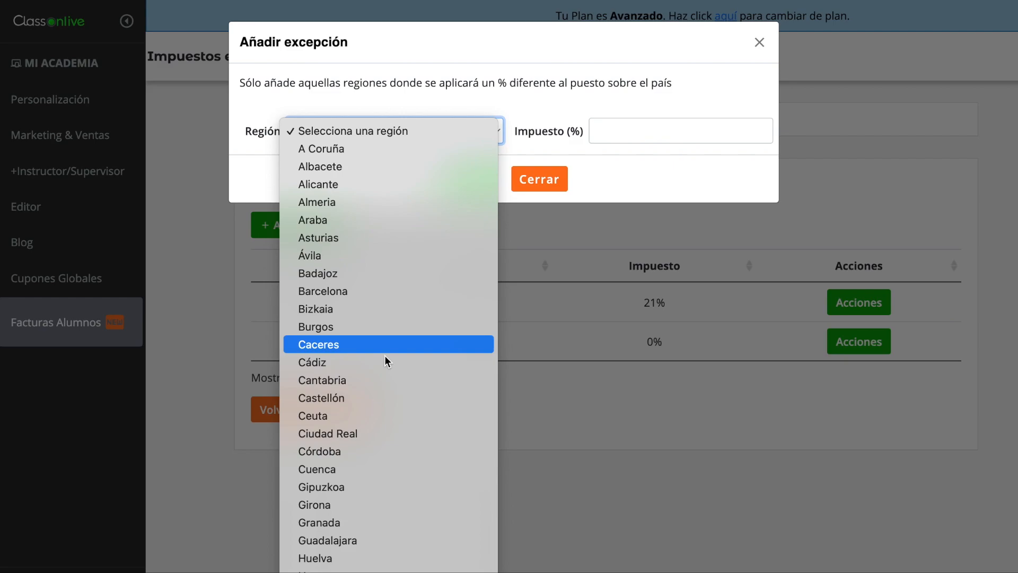
pyautogui.click(363, 417)
pyautogui.click(609, 128)
pyautogui.write('0')
pyautogui.click(481, 180)
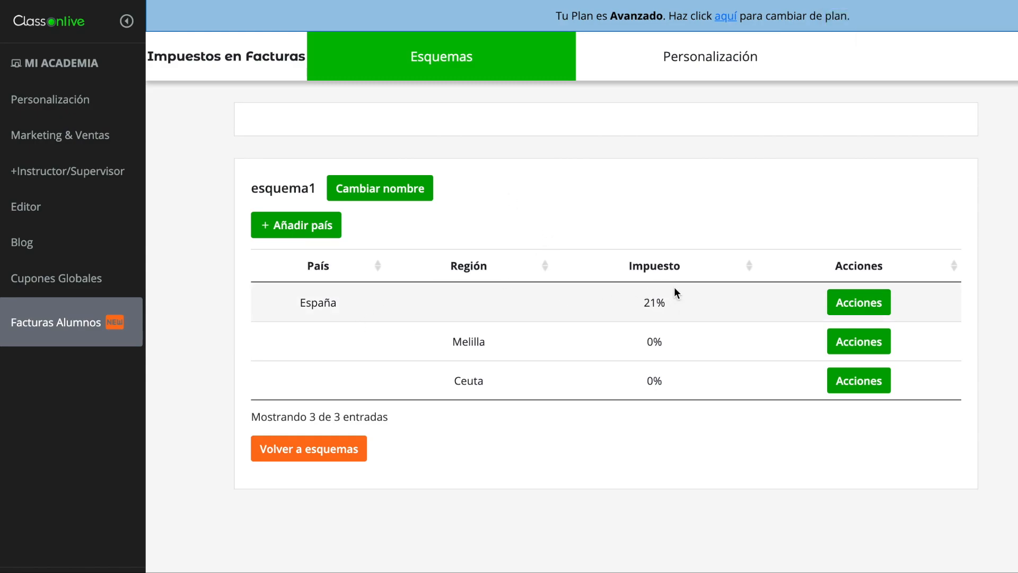
# Add Argentina to the tax scheme esquema1 with a tax of 24%
pyautogui.click(331, 227)
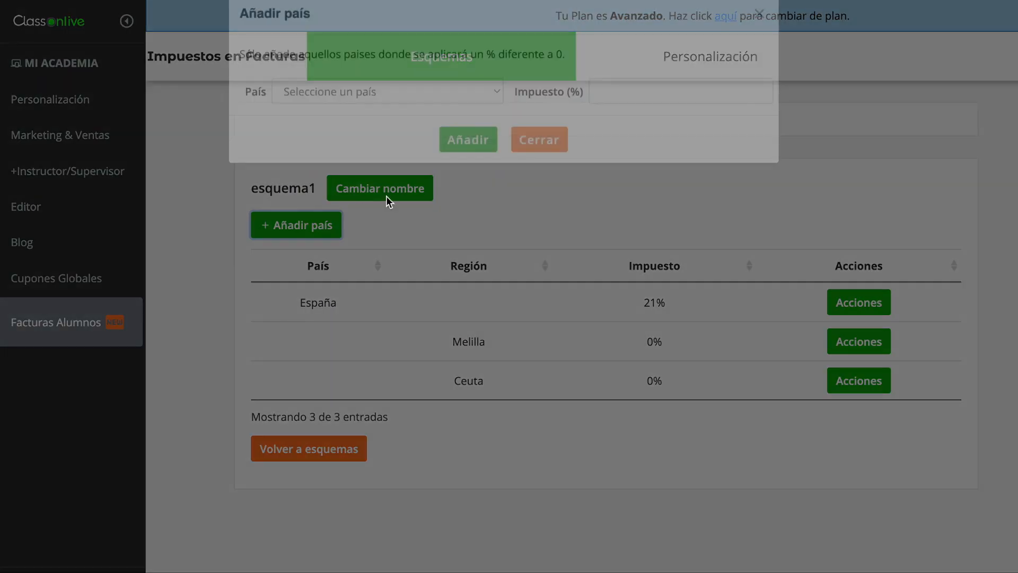
pyautogui.click(370, 112)
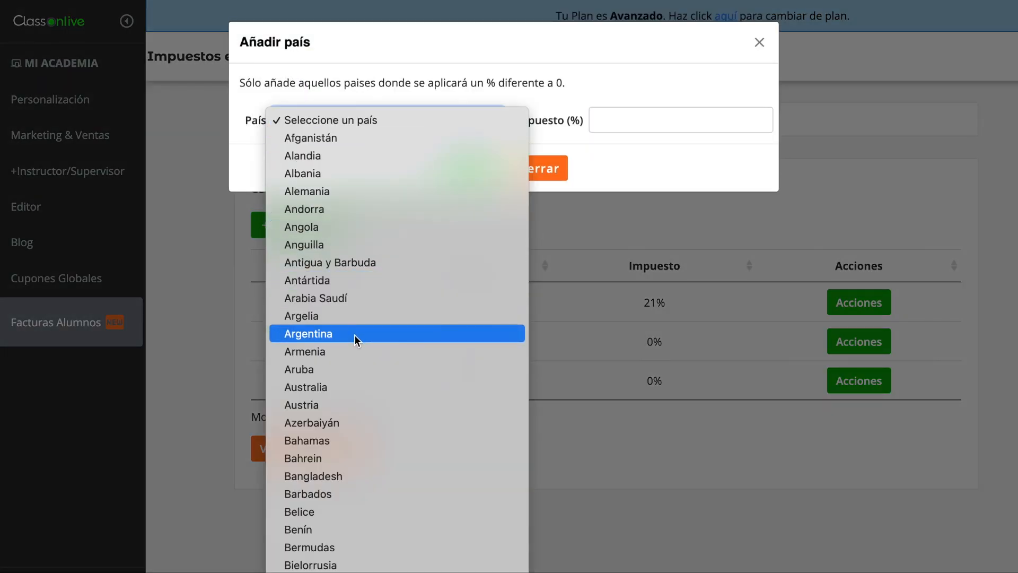
pyautogui.press('Return')
pyautogui.press('Tab')
pyautogui.write('24')
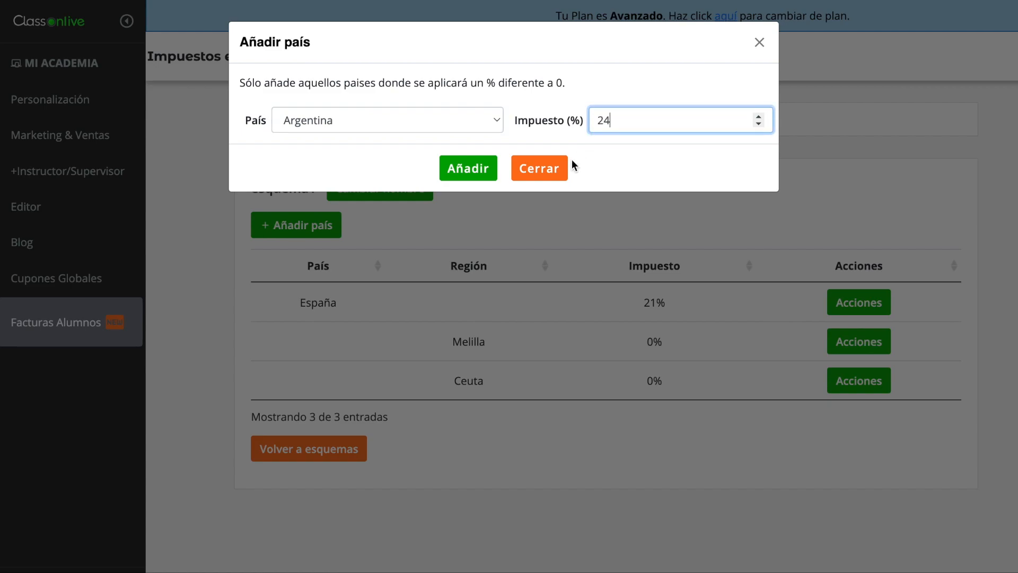
pyautogui.click(477, 163)
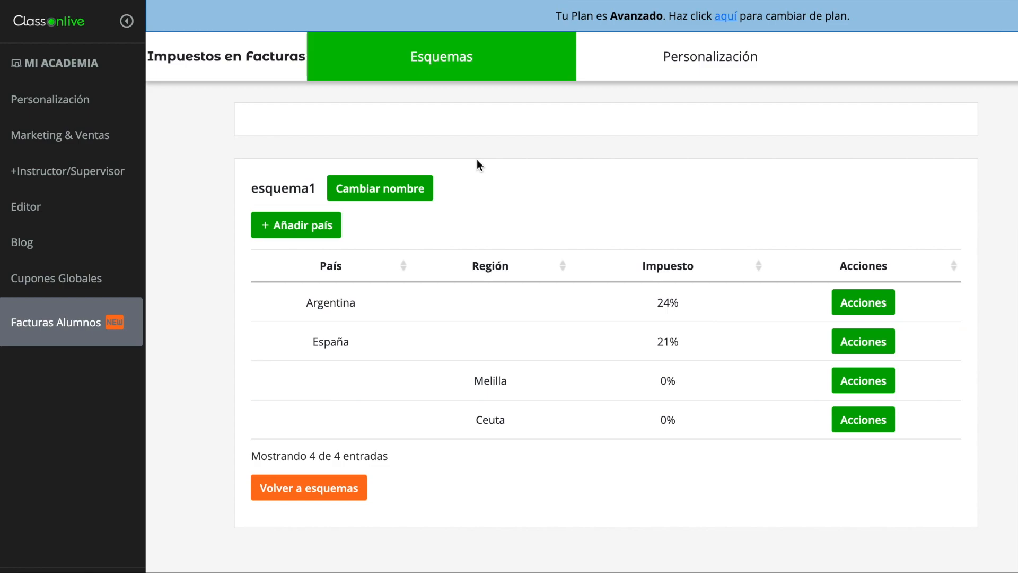
# Add Italia to the tax scheme esquema1 with a tax of 23% and return to the list of schemes
pyautogui.click(310, 223)
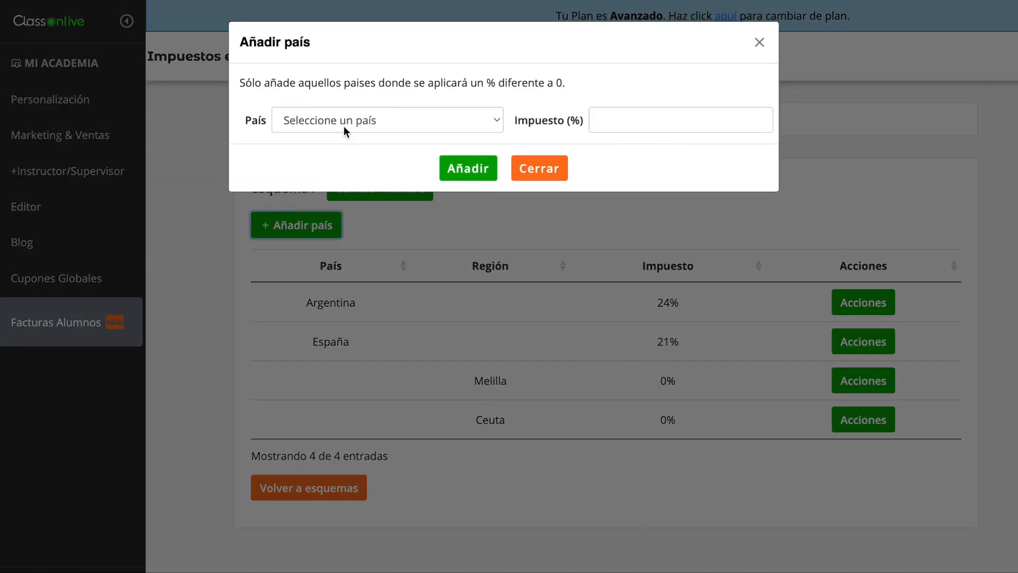
pyautogui.click(344, 130)
pyautogui.scroll(-10, 344, 130)
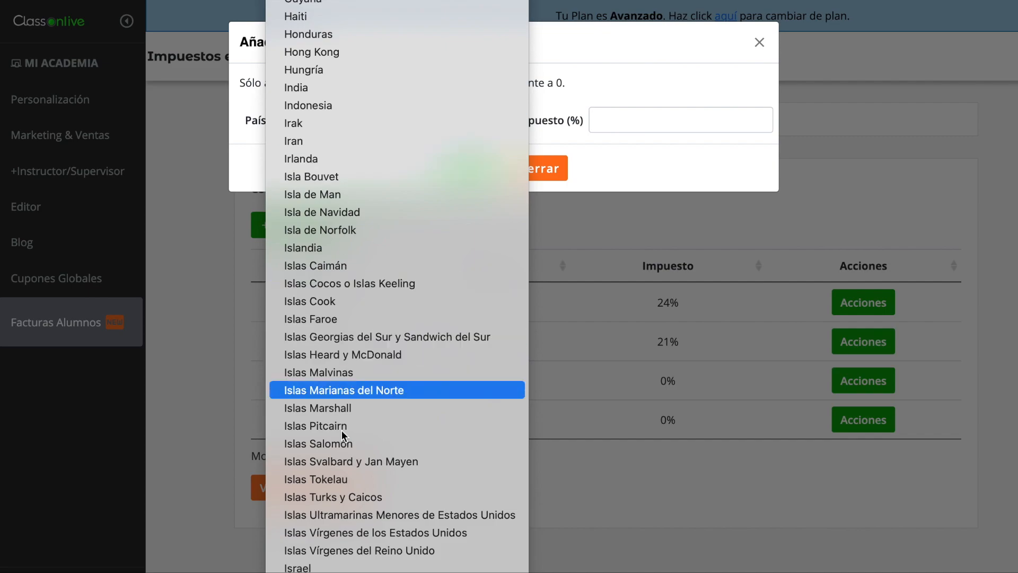
pyautogui.click(336, 572)
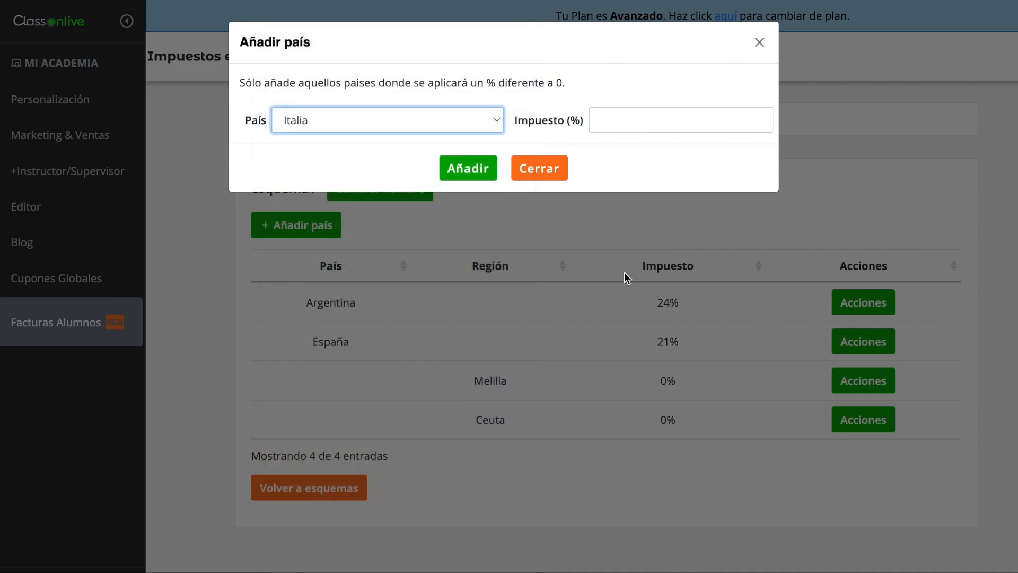
pyautogui.click(610, 120)
pyautogui.write('23')
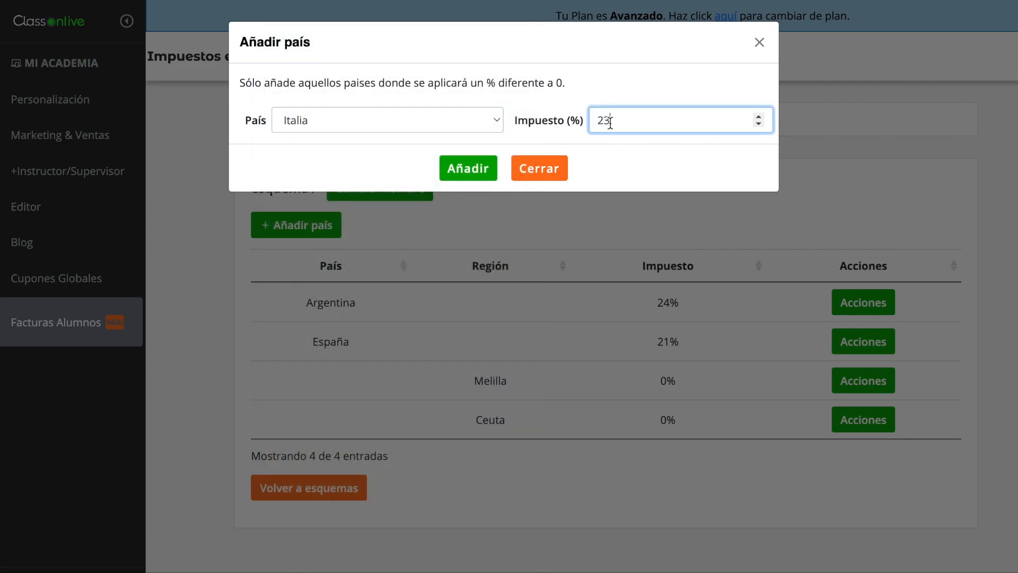
pyautogui.click(474, 169)
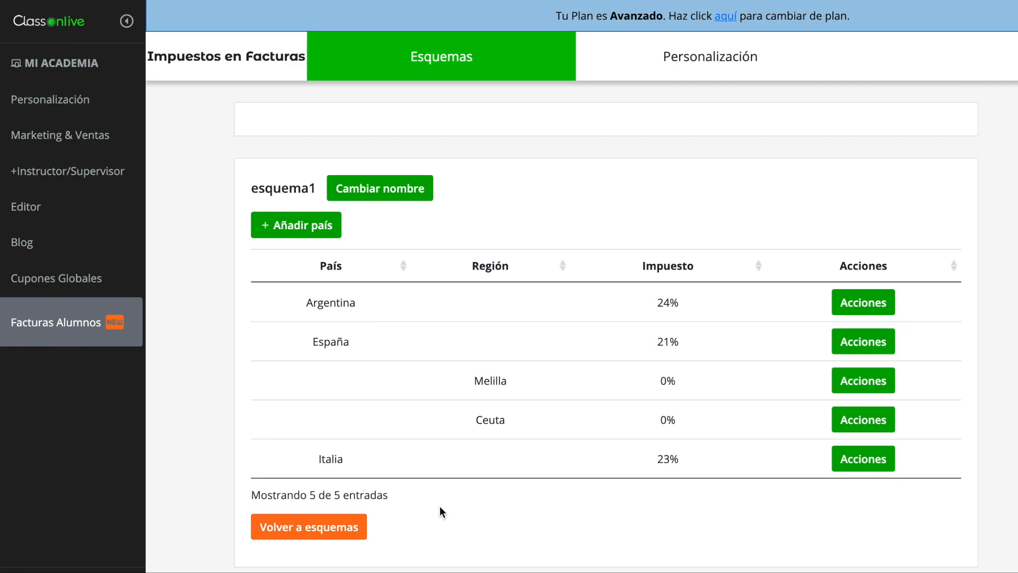
pyautogui.click(353, 533)
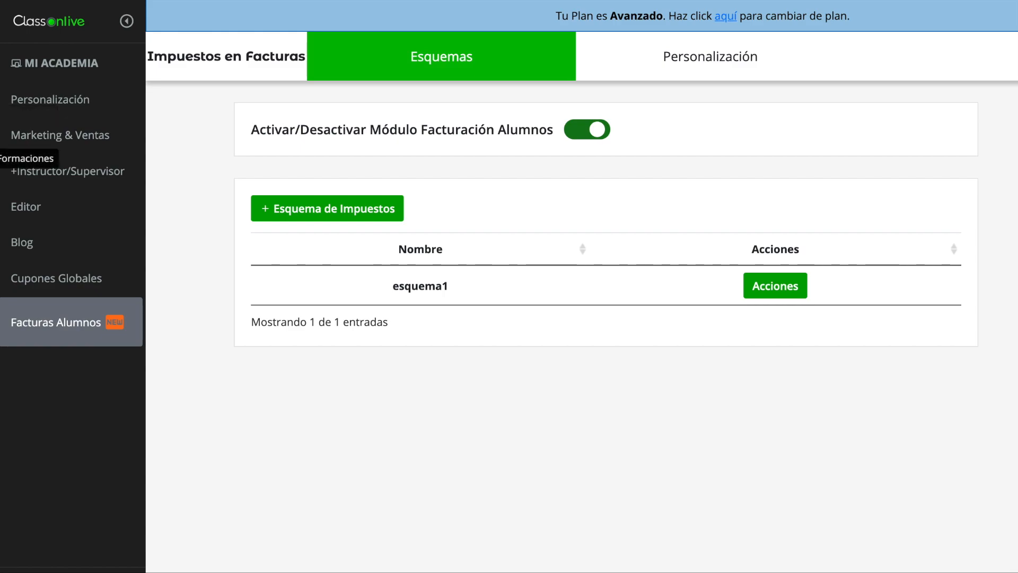
# Start creating a new course in the Formaciones section and name it "Curso de Prueba"
pyautogui.click(0, 158)
pyautogui.click(31, 102)
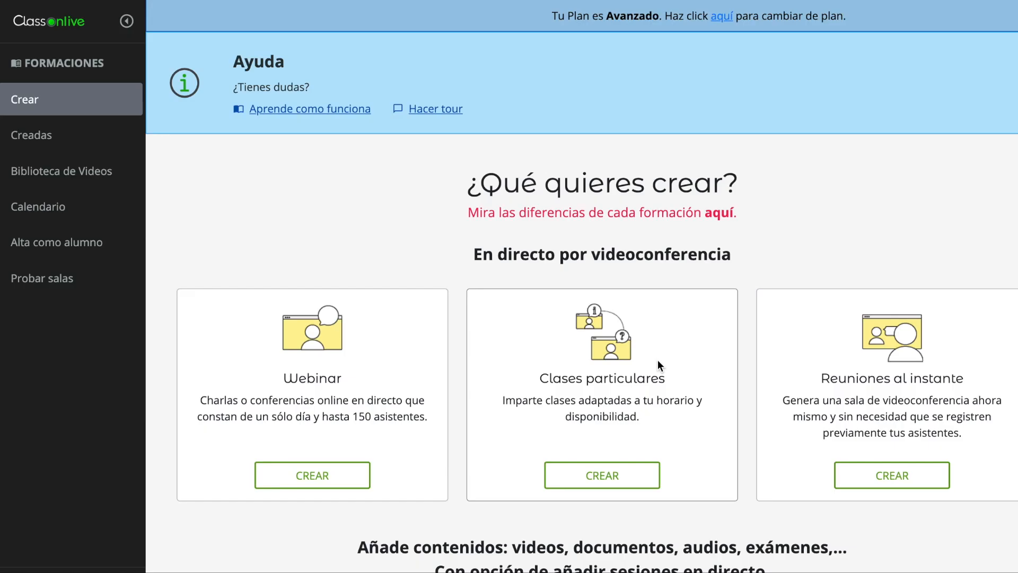
pyautogui.scroll(-5, 756, 398)
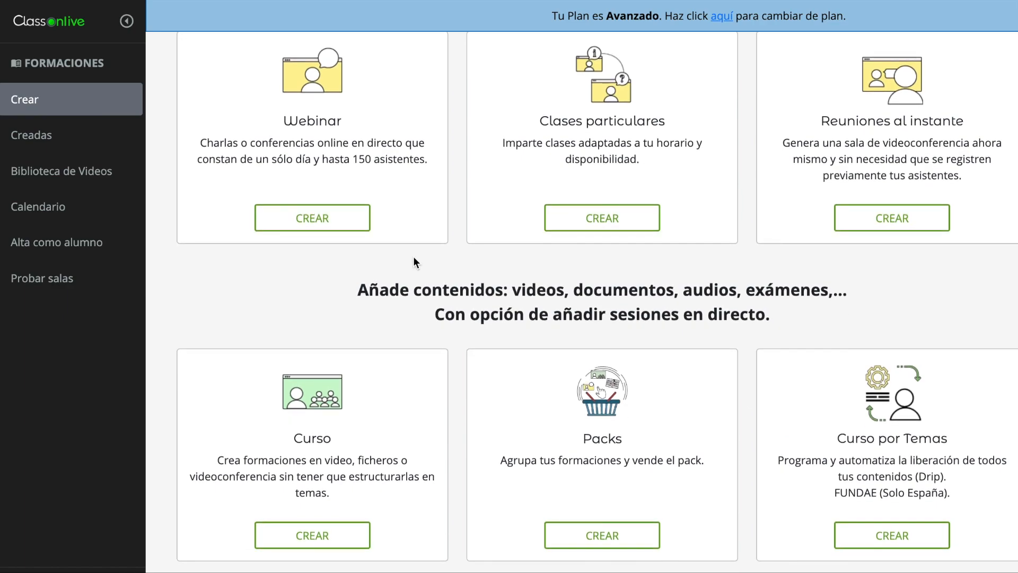
pyautogui.write('Curso de Prueba')
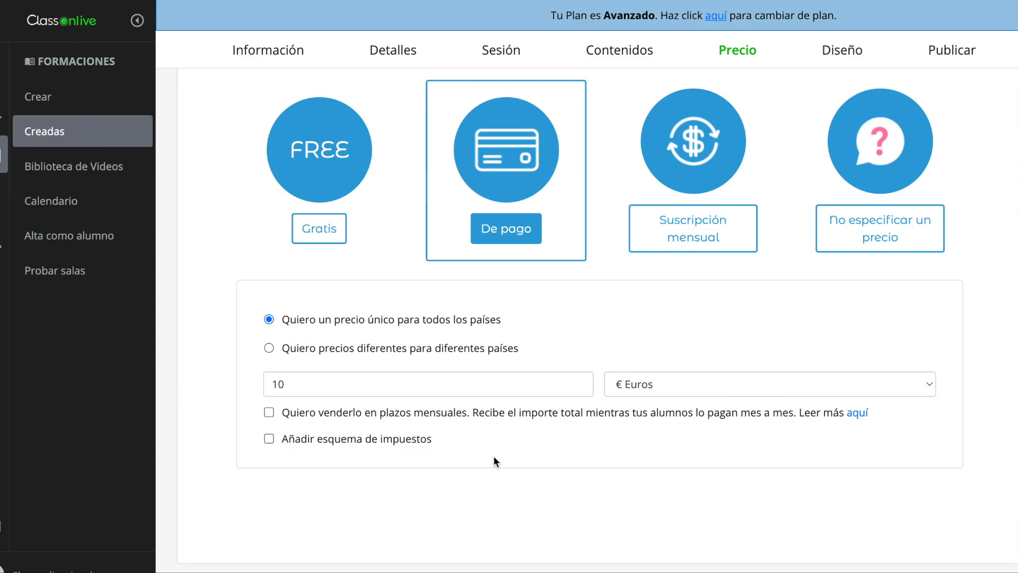
# Enable a tax scheme for the paid course's price and choose esquema1
pyautogui.click(269, 438)
pyautogui.click(345, 459)
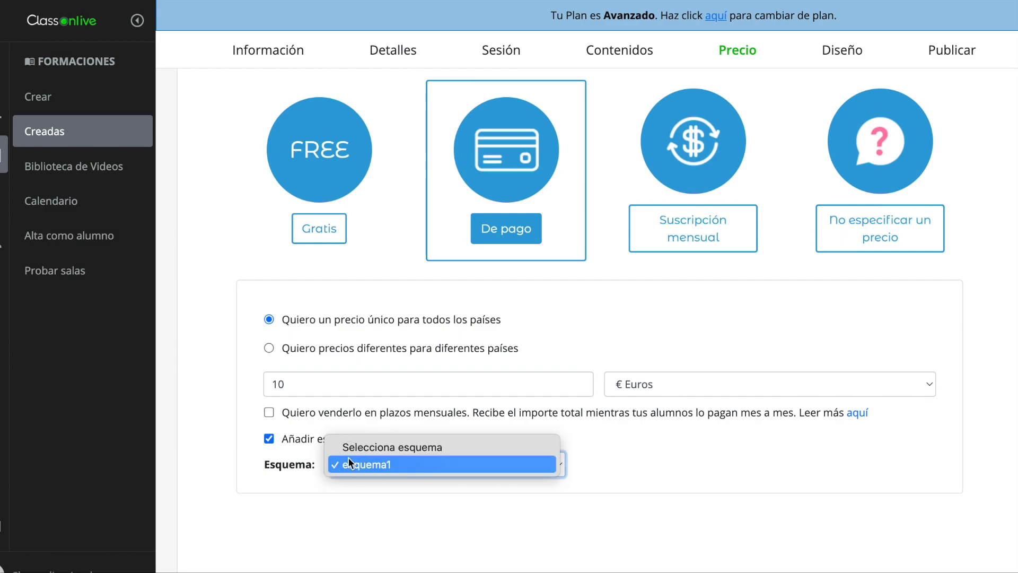
# Keep esquema1 as the course's tax scheme and select the amount in the single-price field
pyautogui.click(350, 464)
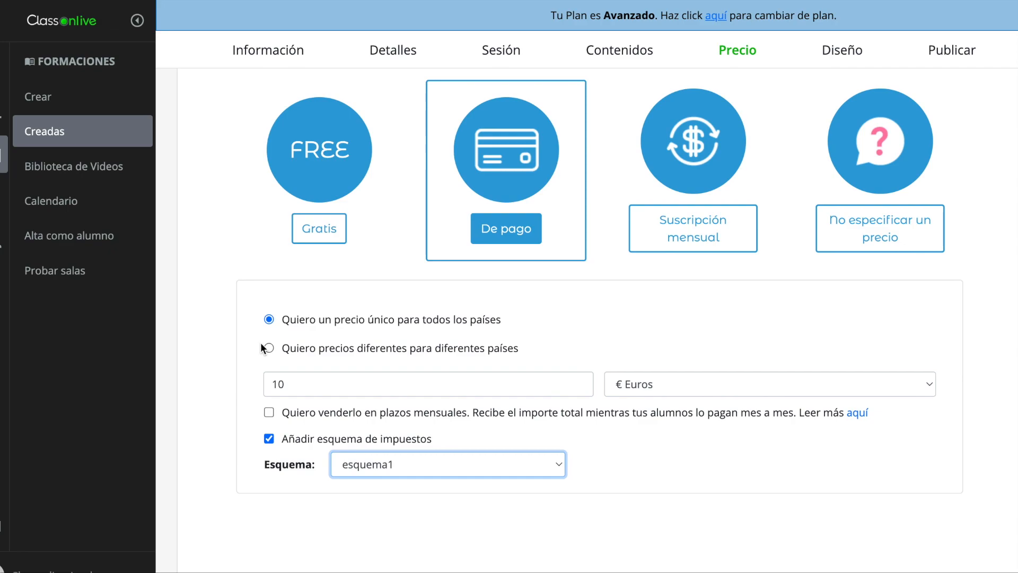
pyautogui.click(289, 385)
pyautogui.moveTo(289, 385); pyautogui.dragTo(251, 390)
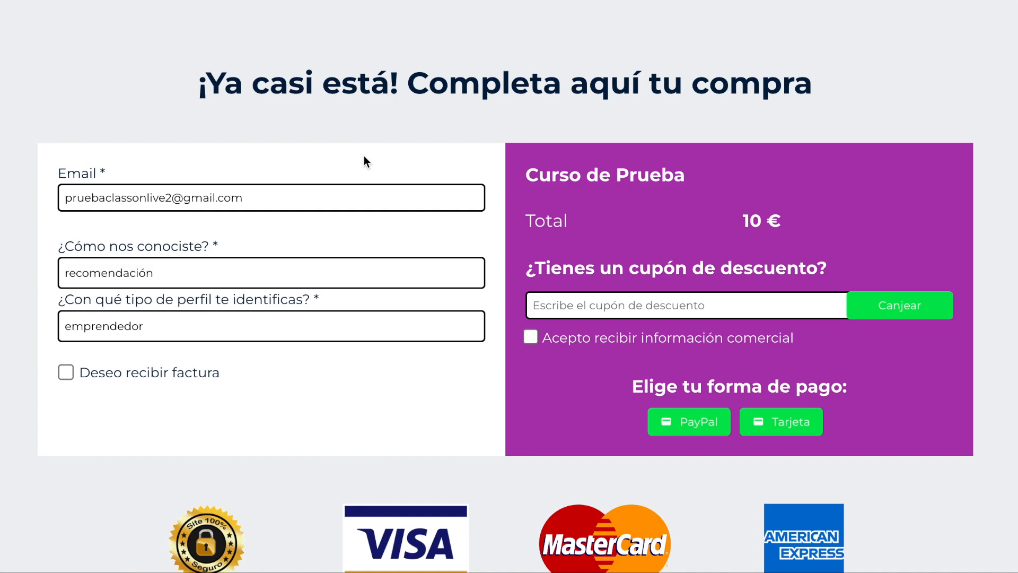
# Request an invoice for the Curso de Prueba purchase on the checkout page
pyautogui.moveTo(76, 370); pyautogui.dragTo(254, 371)
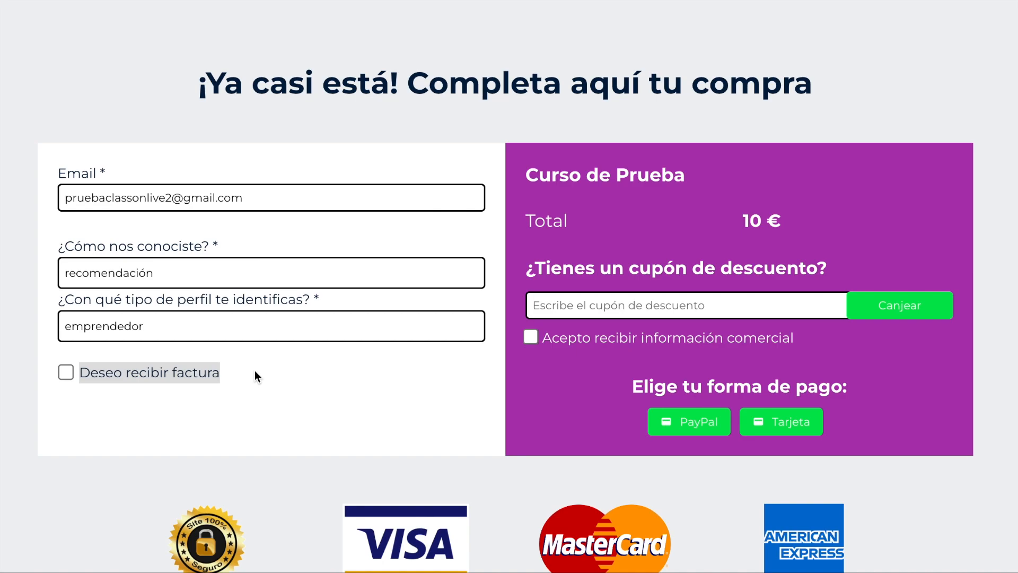
pyautogui.click(67, 373)
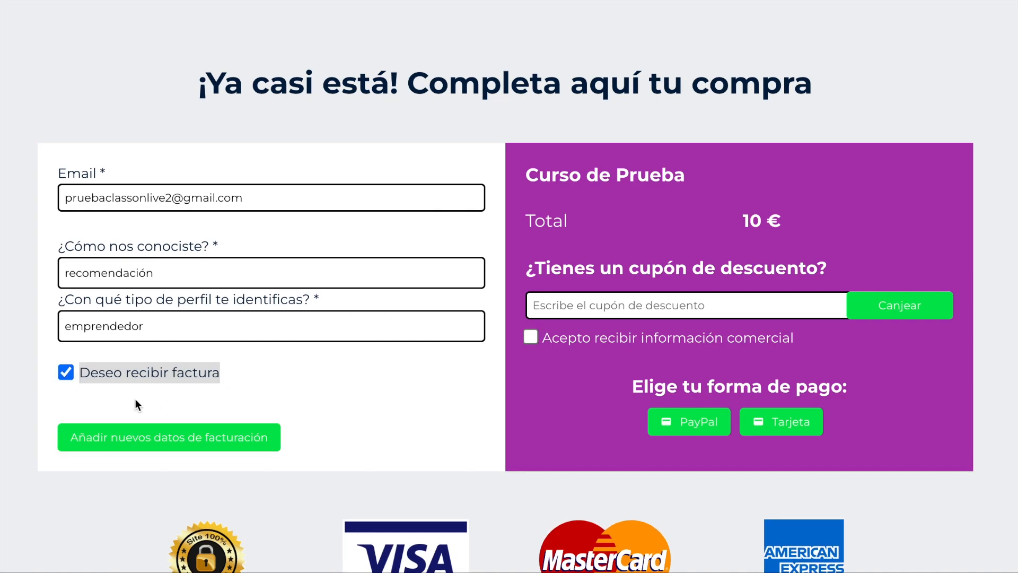
pyautogui.click(65, 374)
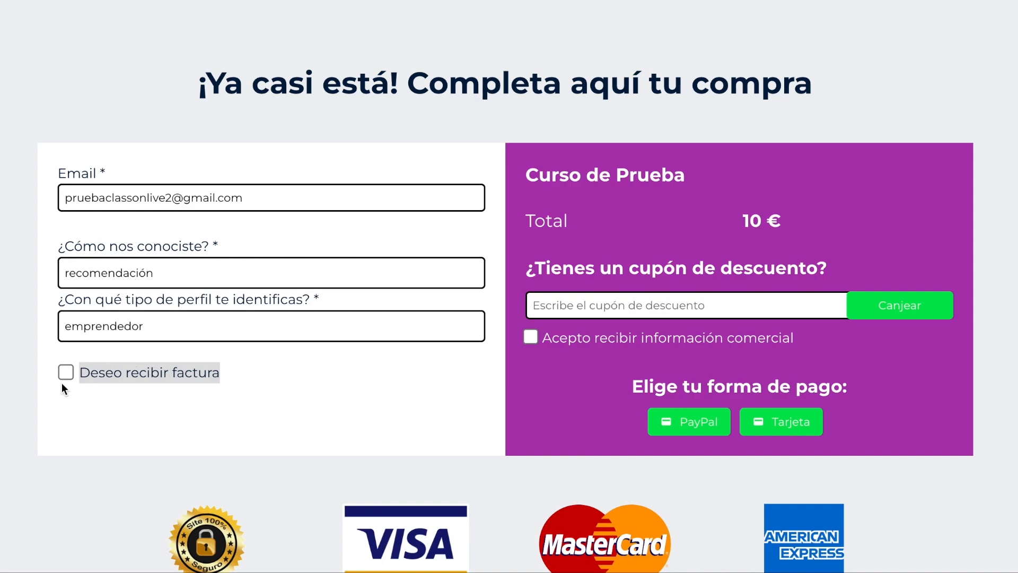
pyautogui.click(66, 373)
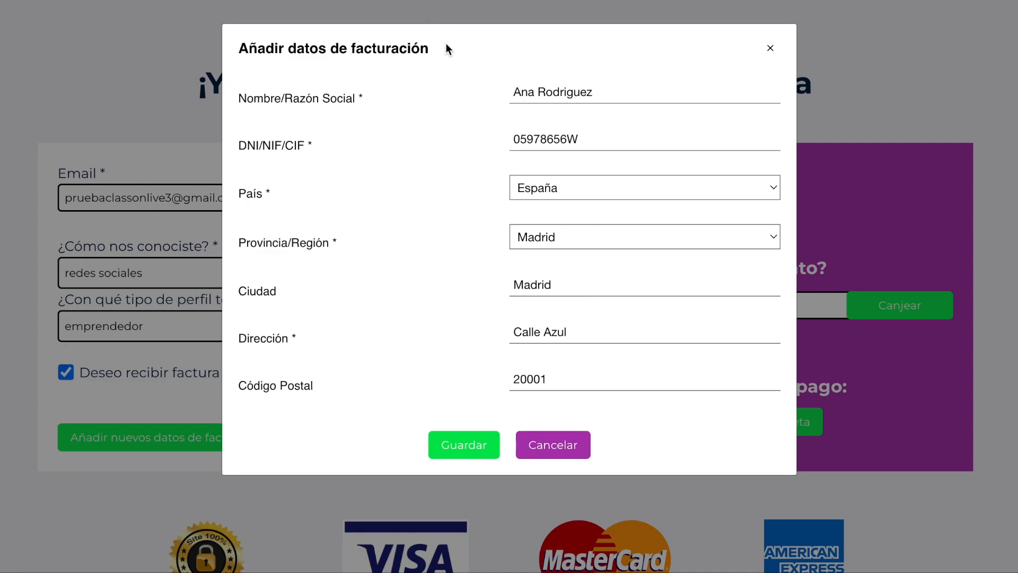
# Check the country and province/region options in the form for adding billing details
pyautogui.click(571, 189)
pyautogui.click(571, 190)
pyautogui.click(571, 240)
pyautogui.click(569, 238)
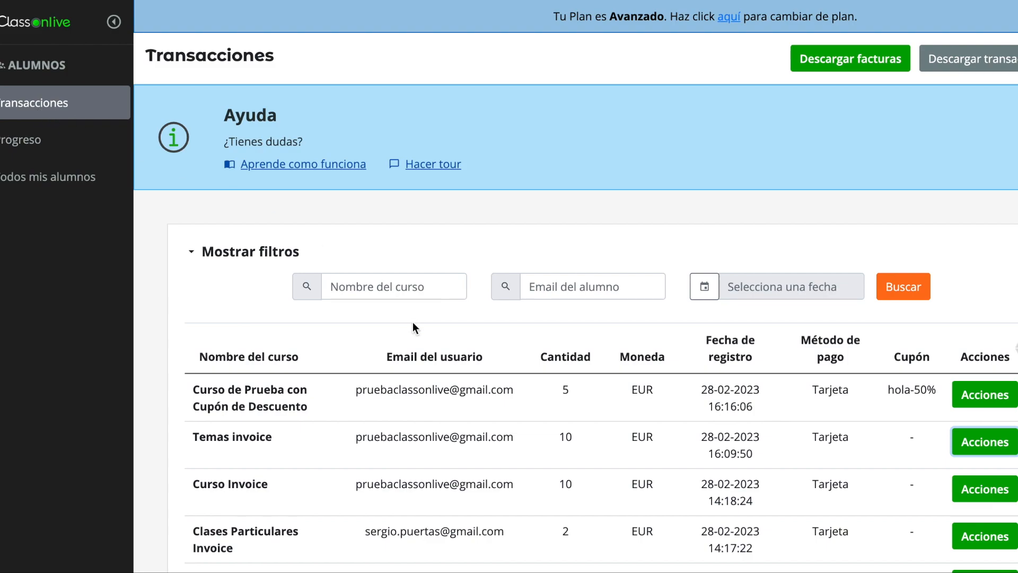
# View the month and year options for downloading invoices from the transactions page, and close them without downloading
pyautogui.click(828, 71)
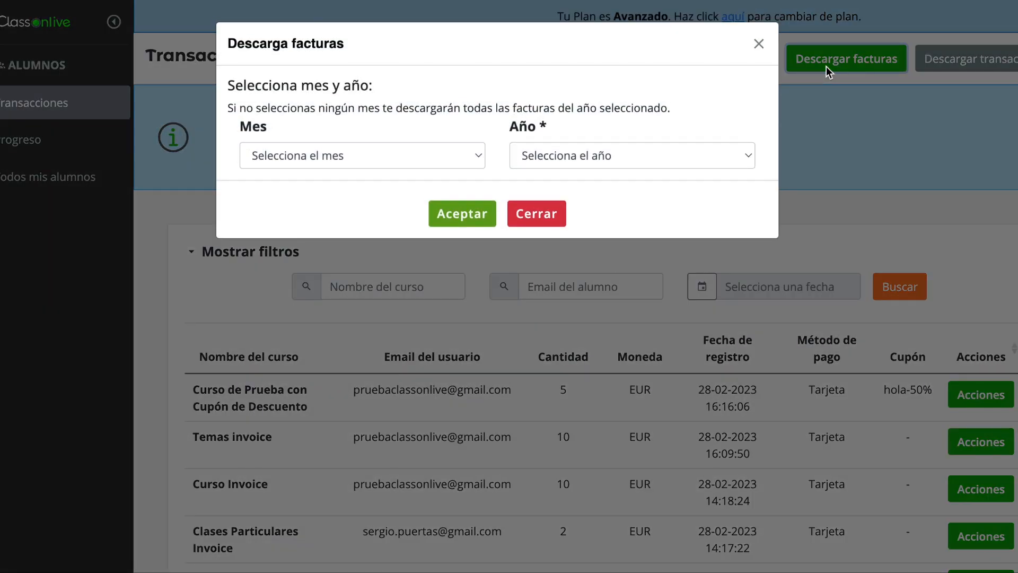
pyautogui.click(759, 44)
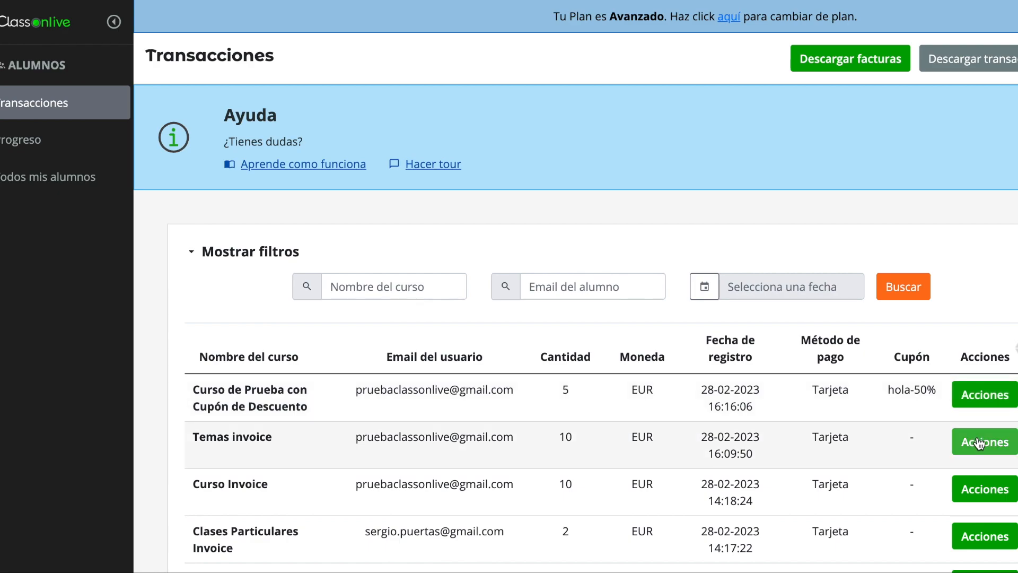
# View the editable customer data on the Temas invoice transaction's invoice, close it without saving, and reopen that transaction's actions
pyautogui.click(979, 443)
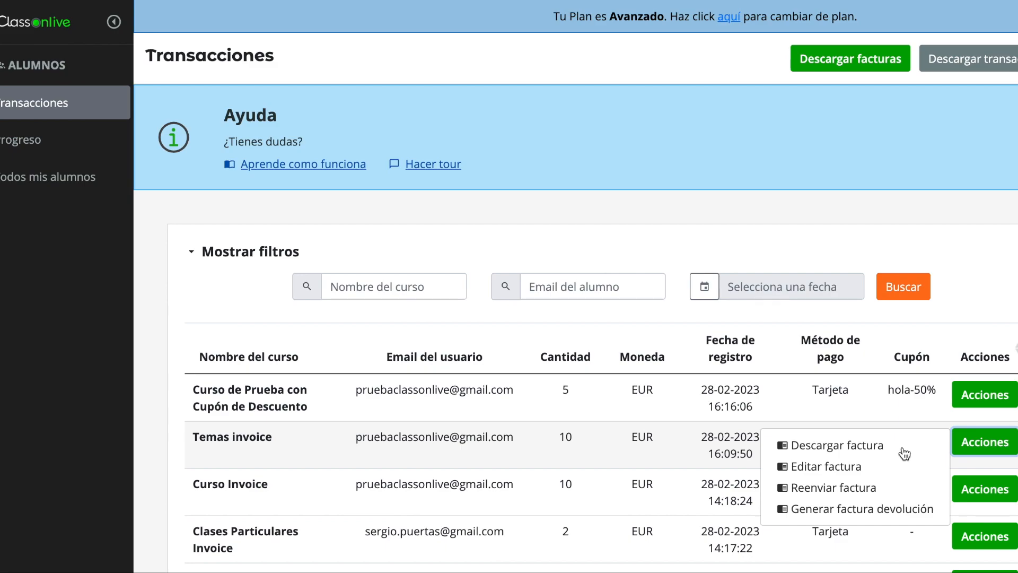
pyautogui.click(838, 467)
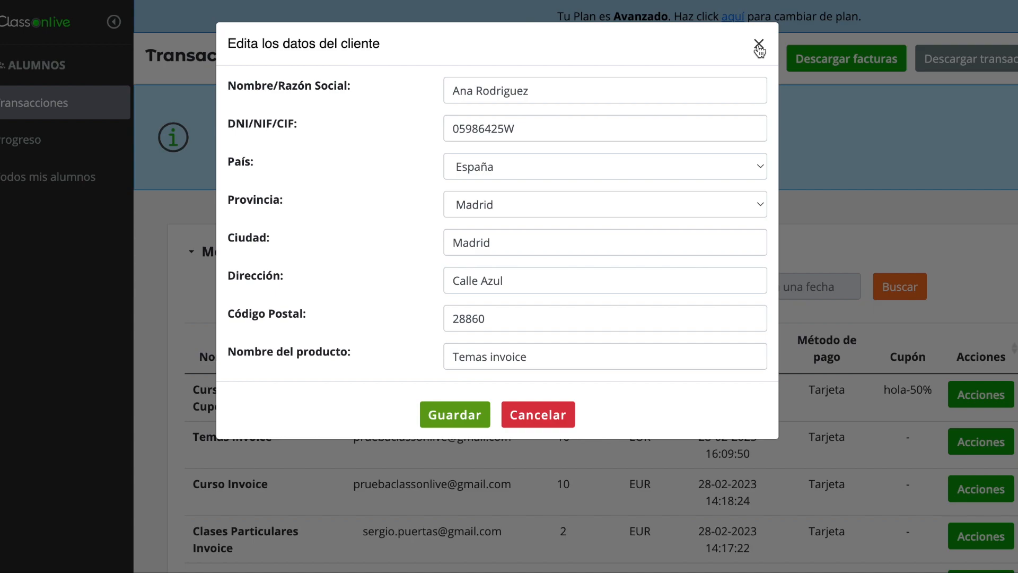
pyautogui.click(759, 47)
pyautogui.click(1000, 451)
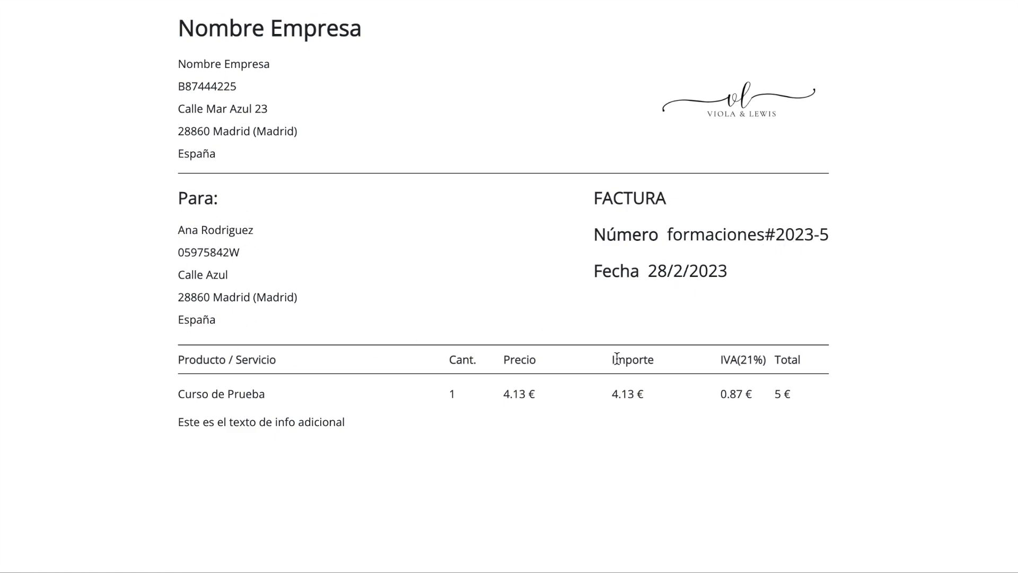
# Examine the additional information line below the Curso de Prueba item on the generated invoice
pyautogui.tripleClick(250, 424)
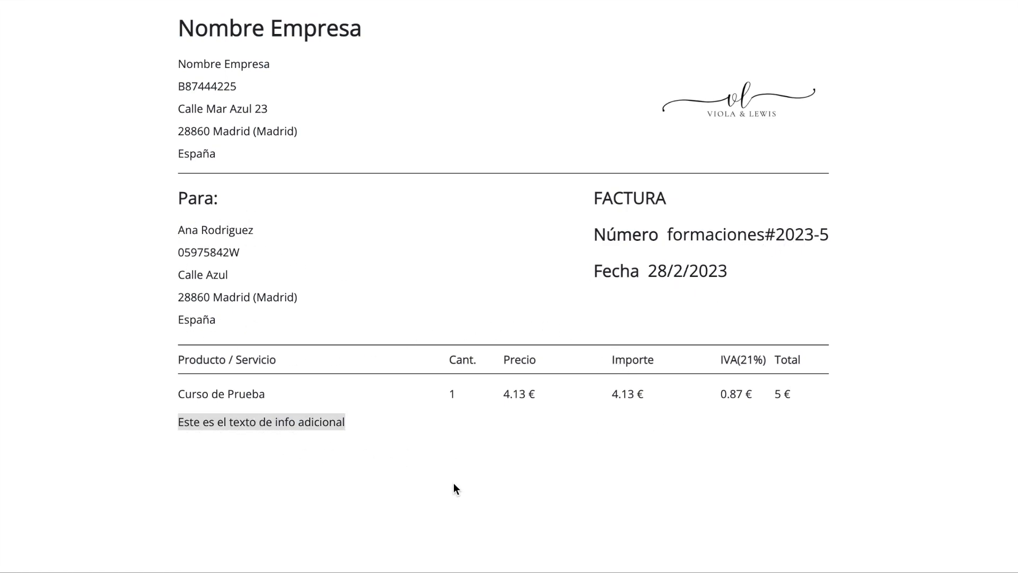
pyautogui.click(628, 427)
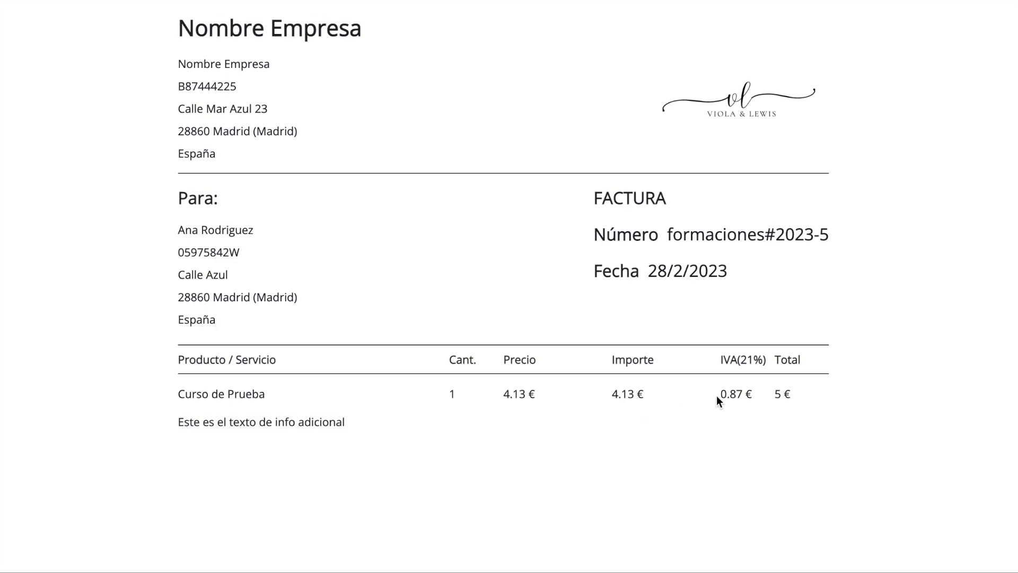